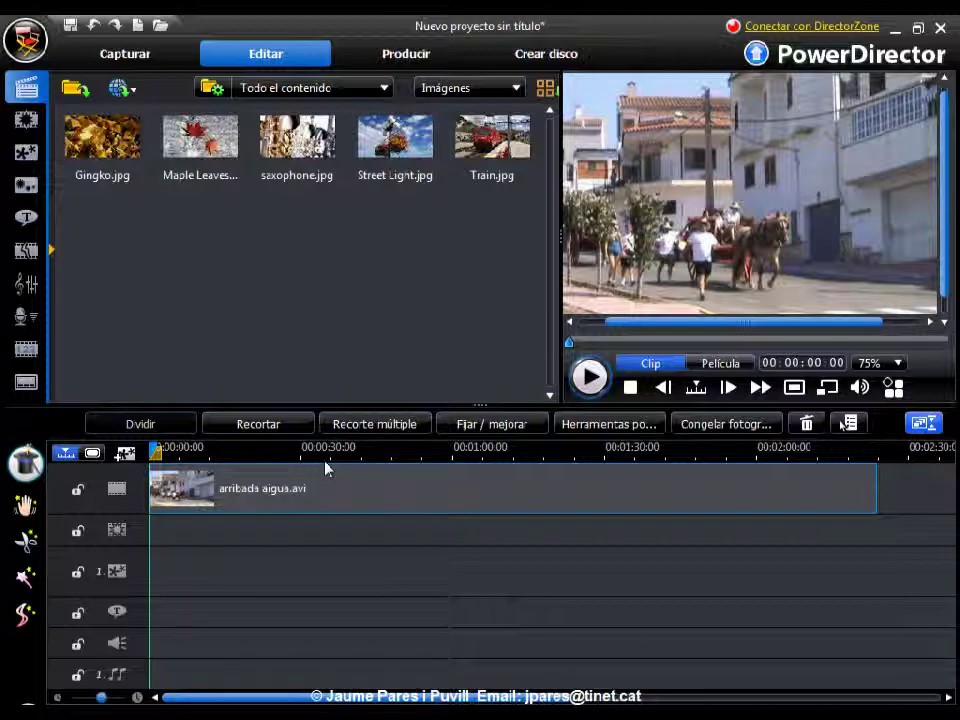
# - Delete the arribada aigua.avi clip from the timeline and add the Maple Leaves image to the video track
pyautogui.moveTo(337, 500)
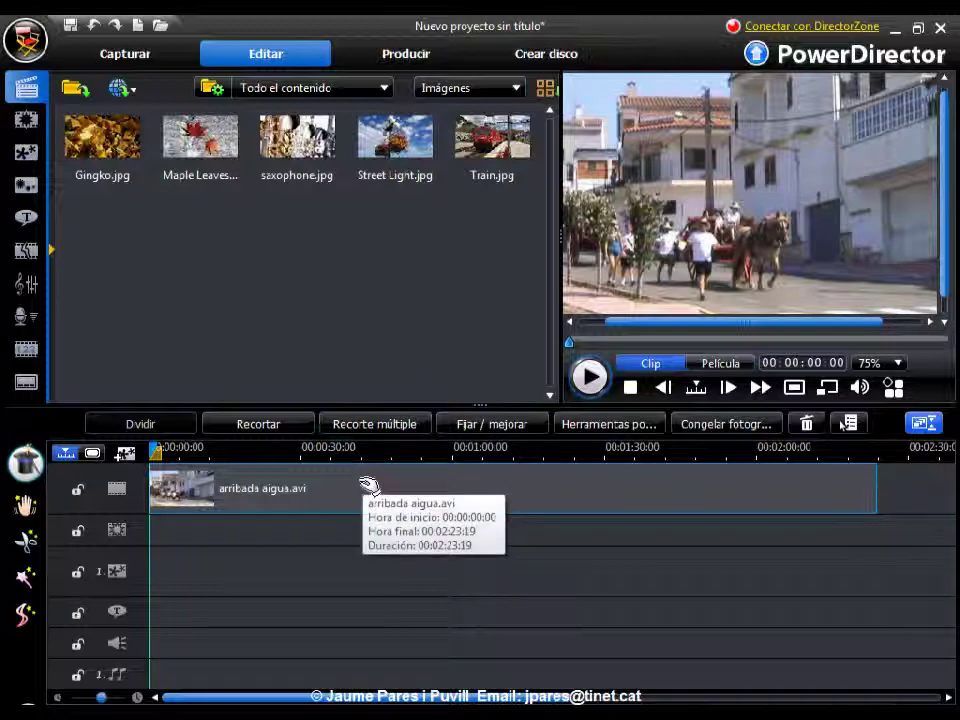
pyautogui.click(808, 425)
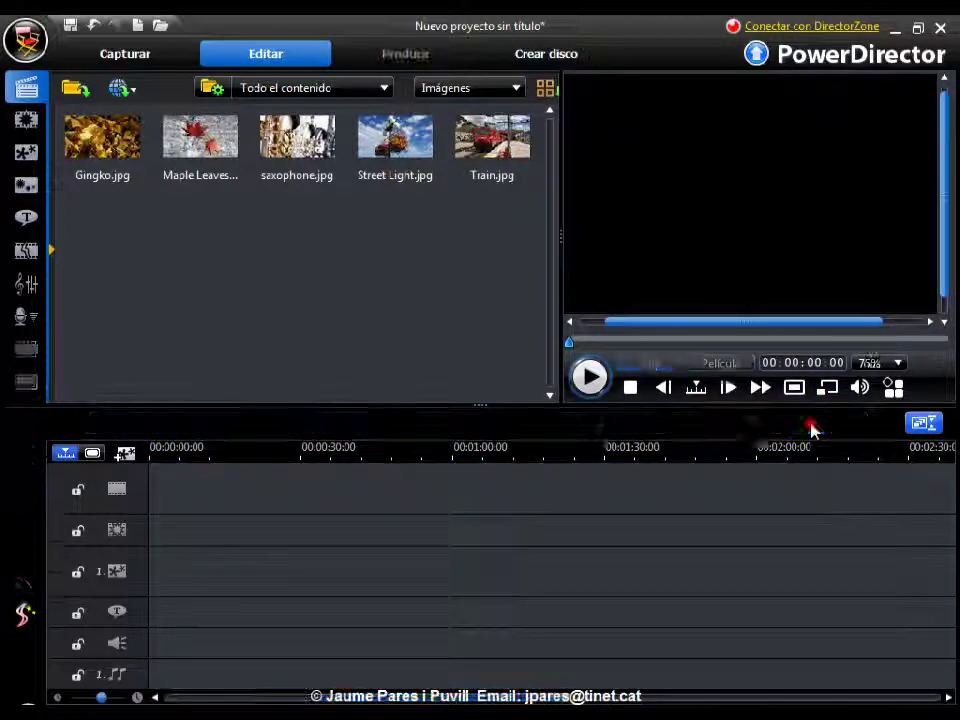
pyautogui.click(216, 142)
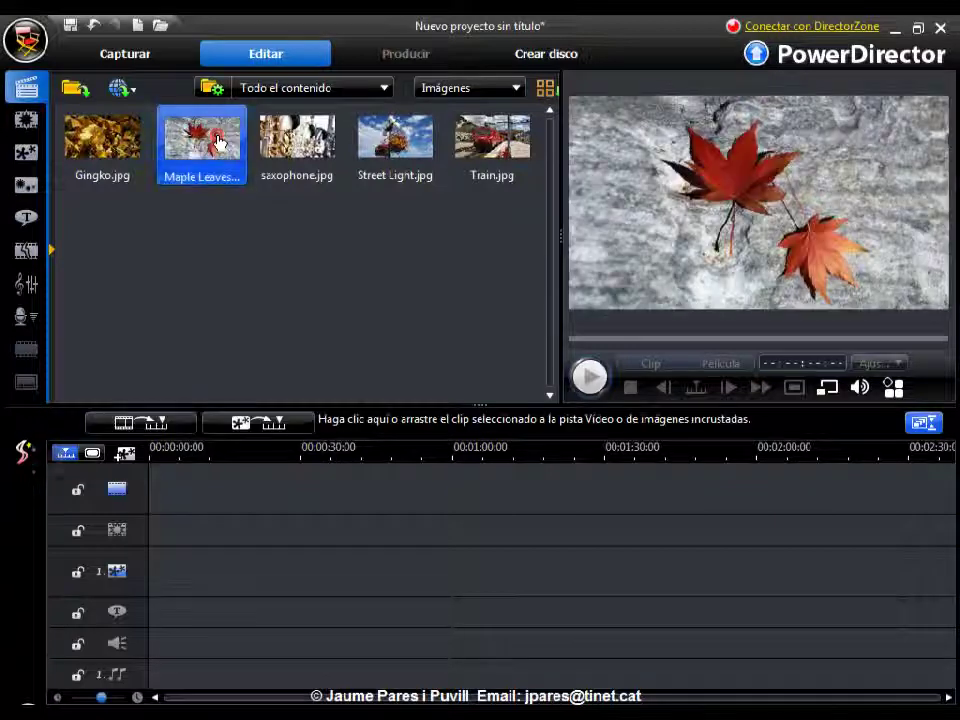
pyautogui.rightClick(218, 142)
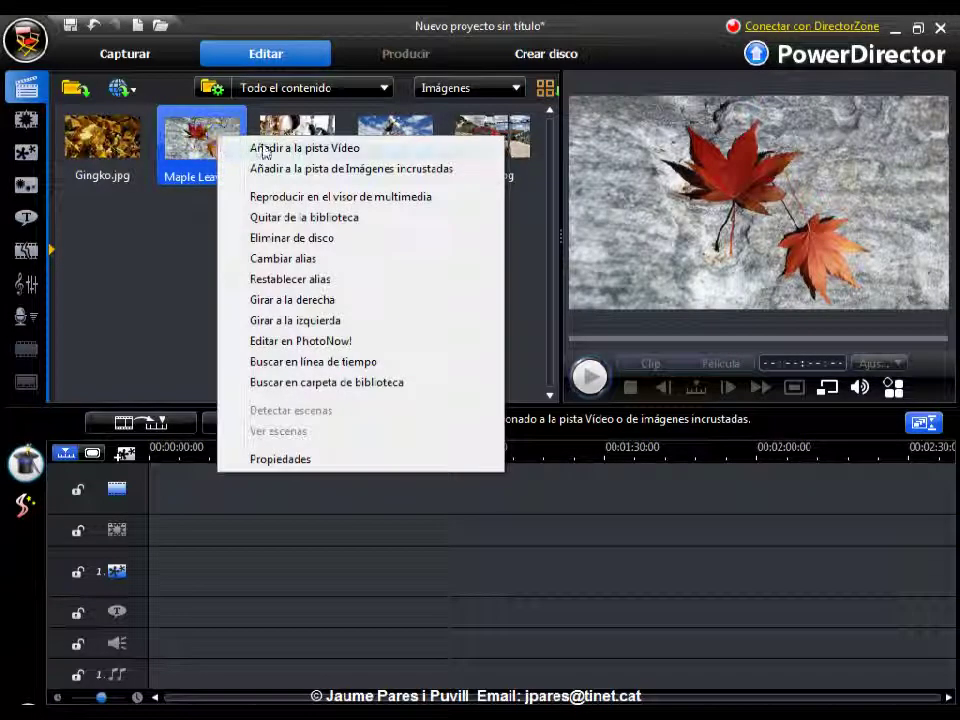
pyautogui.click(264, 148)
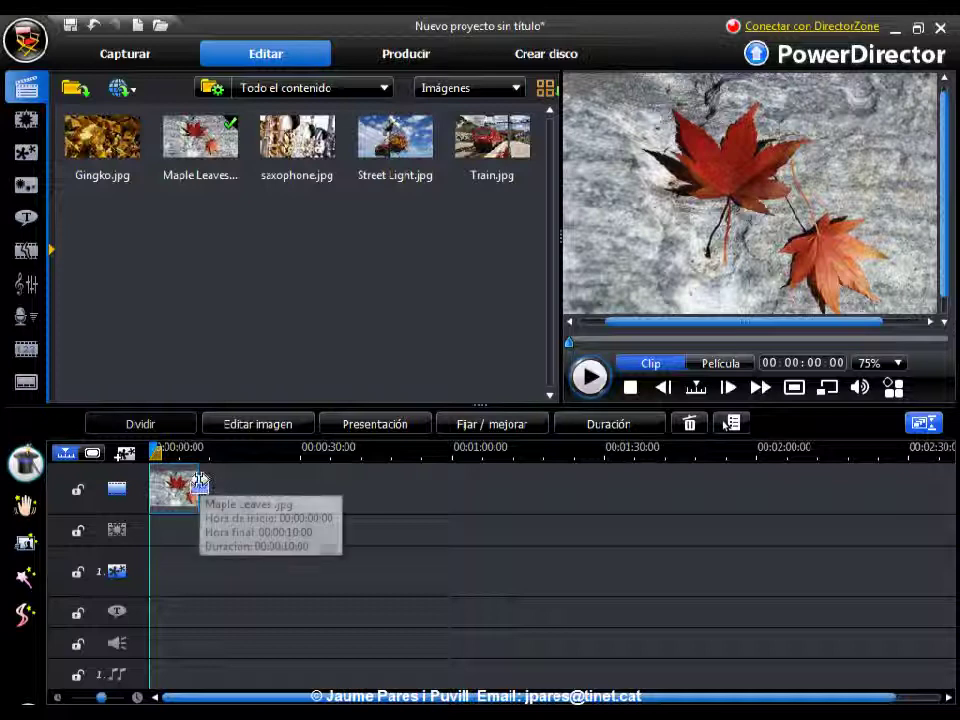
# - Stretch the Maple Leaves clip on the video track to about 36 seconds and shorten it back to about 29 seconds
pyautogui.moveTo(199, 483); pyautogui.dragTo(332, 483)
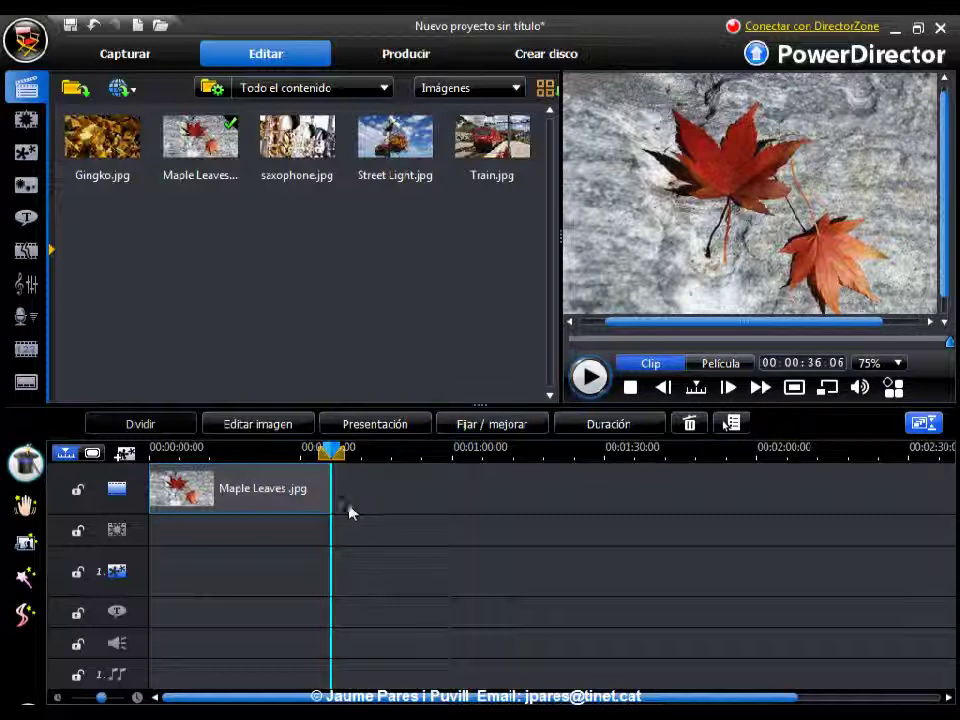
pyautogui.moveTo(332, 497); pyautogui.dragTo(298, 499)
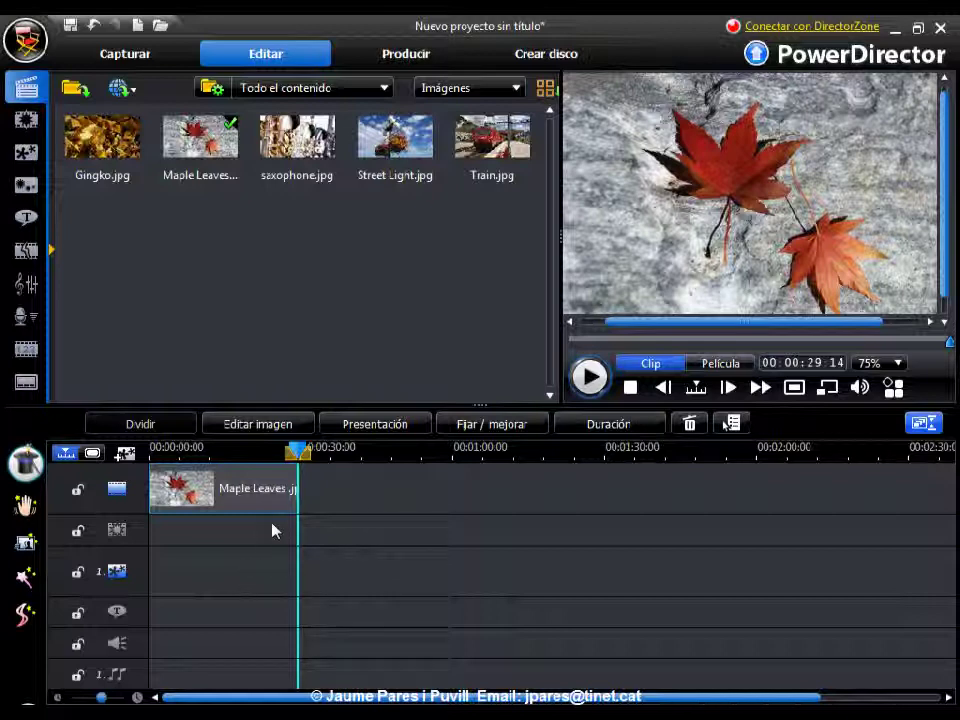
# - Set the exact duration of the Maple Leaves clip to 00:00:18:00
pyautogui.click(610, 424)
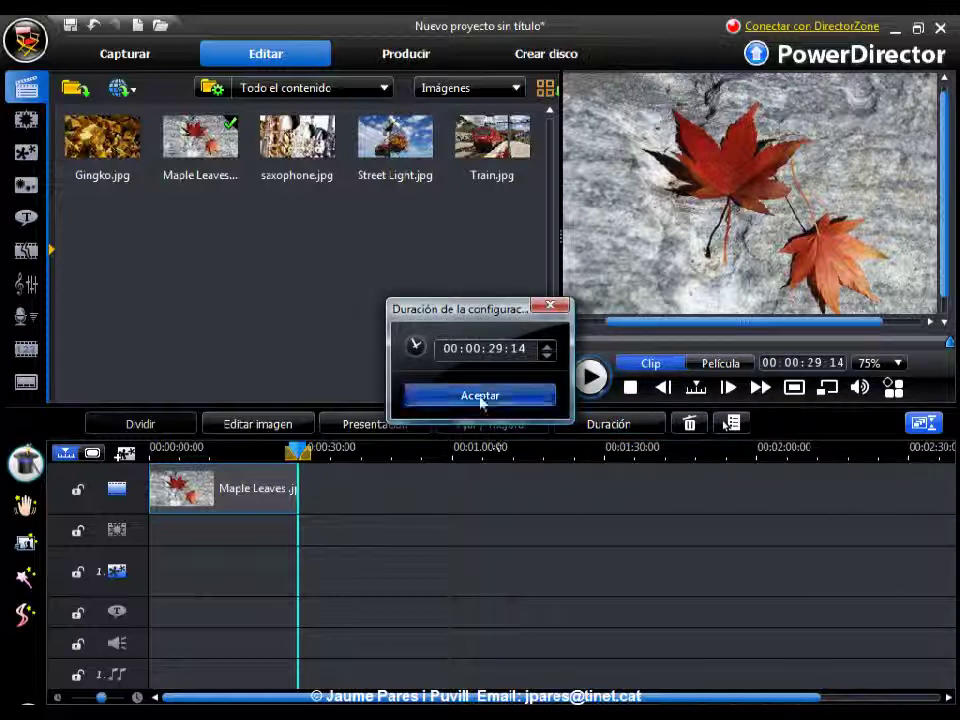
pyautogui.click(497, 348)
pyautogui.write('18')
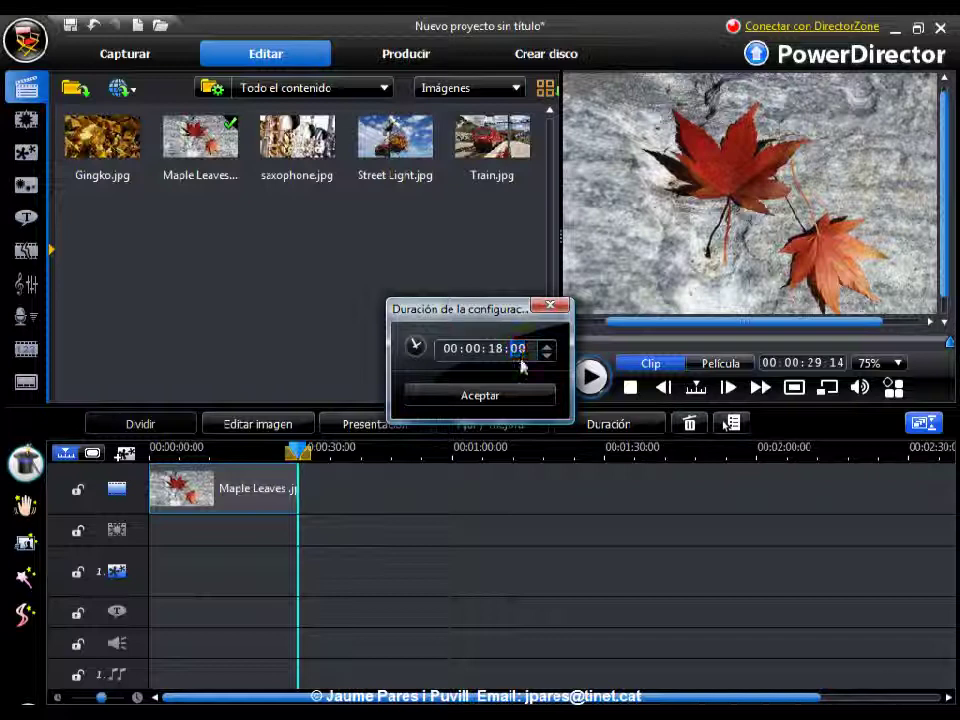
pyautogui.click(508, 393)
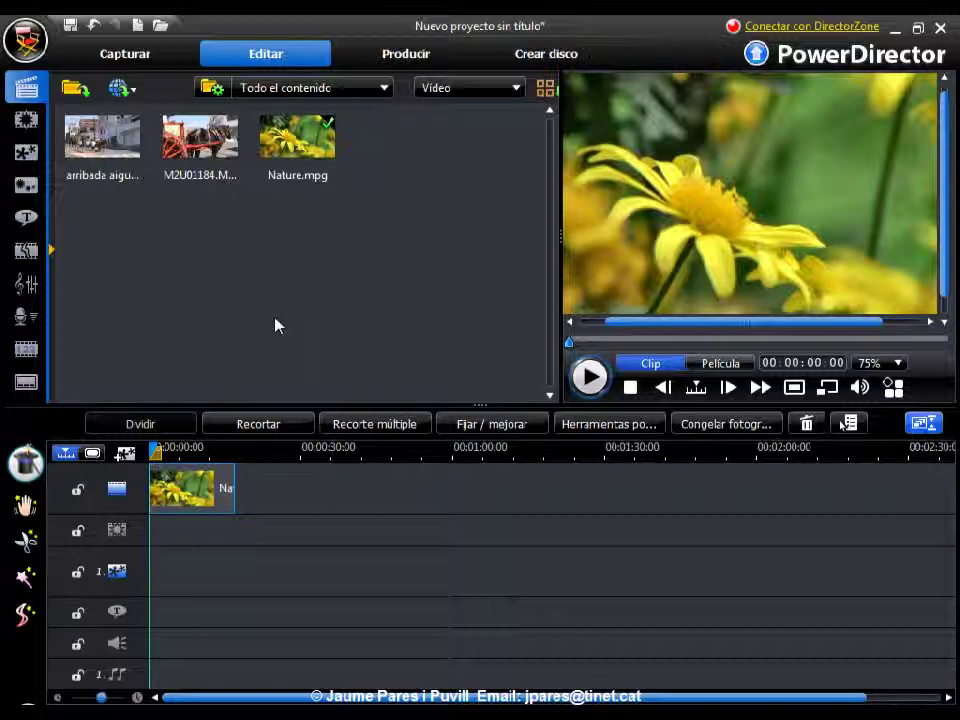
# - Select the Nature.mpg clip on the video track and preview its playback with the original sound
pyautogui.click(336, 129)
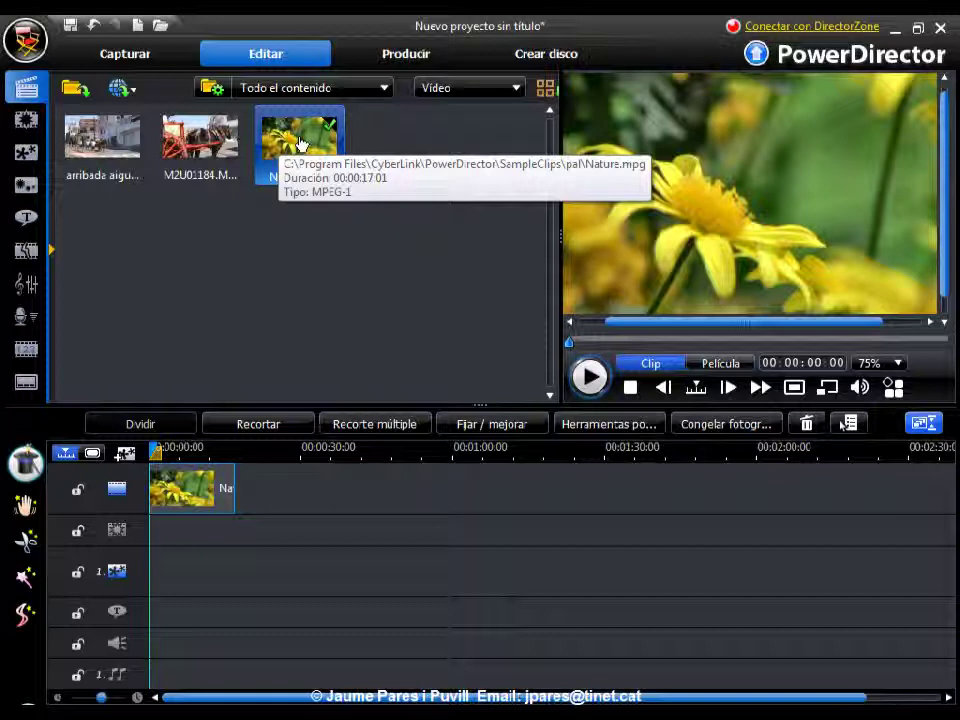
pyautogui.click(170, 392)
pyautogui.click(295, 138)
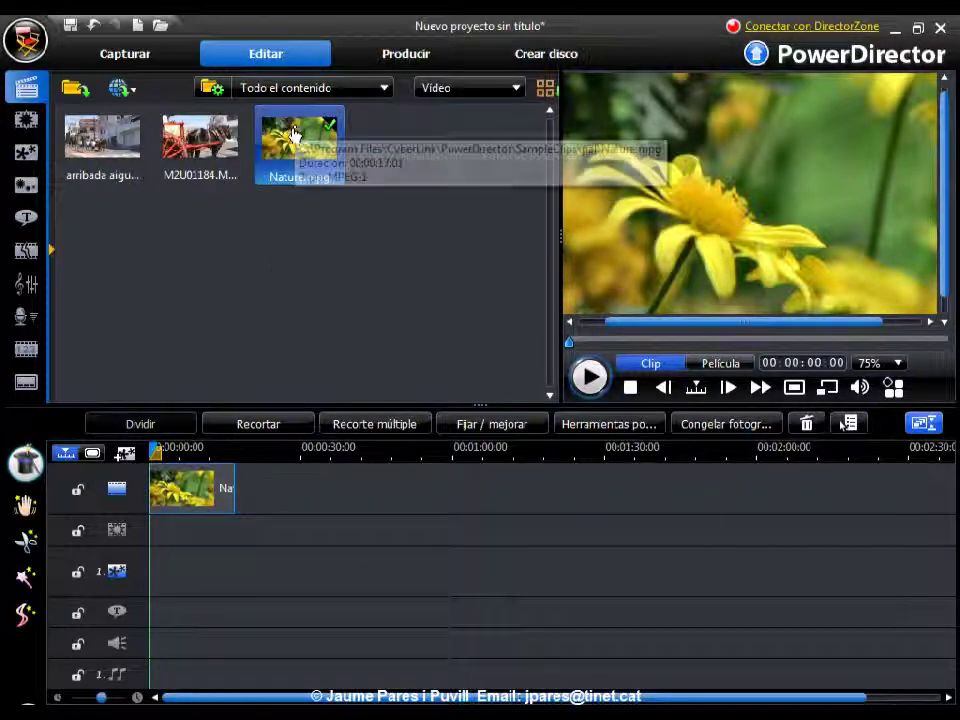
pyautogui.rightClick(295, 138)
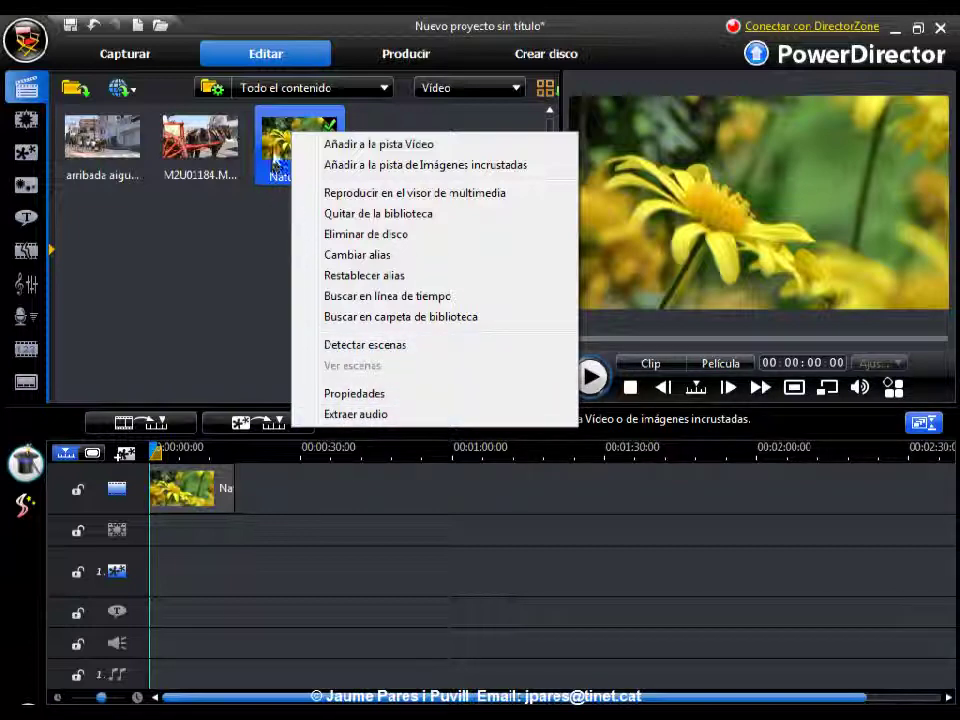
pyautogui.click(183, 485)
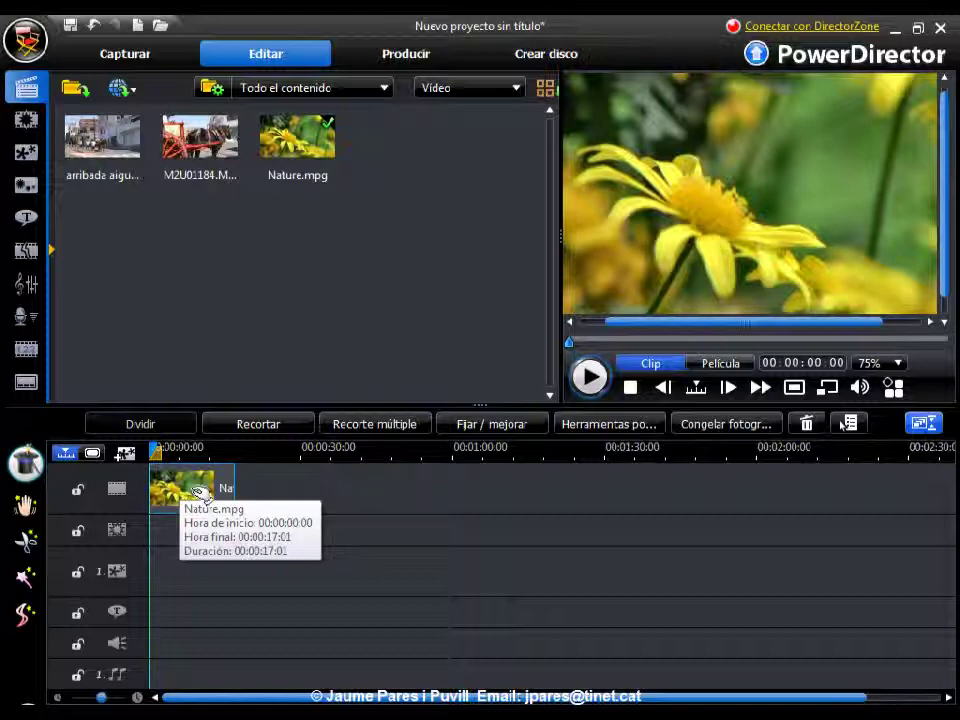
pyautogui.click(588, 378)
pyautogui.click(631, 389)
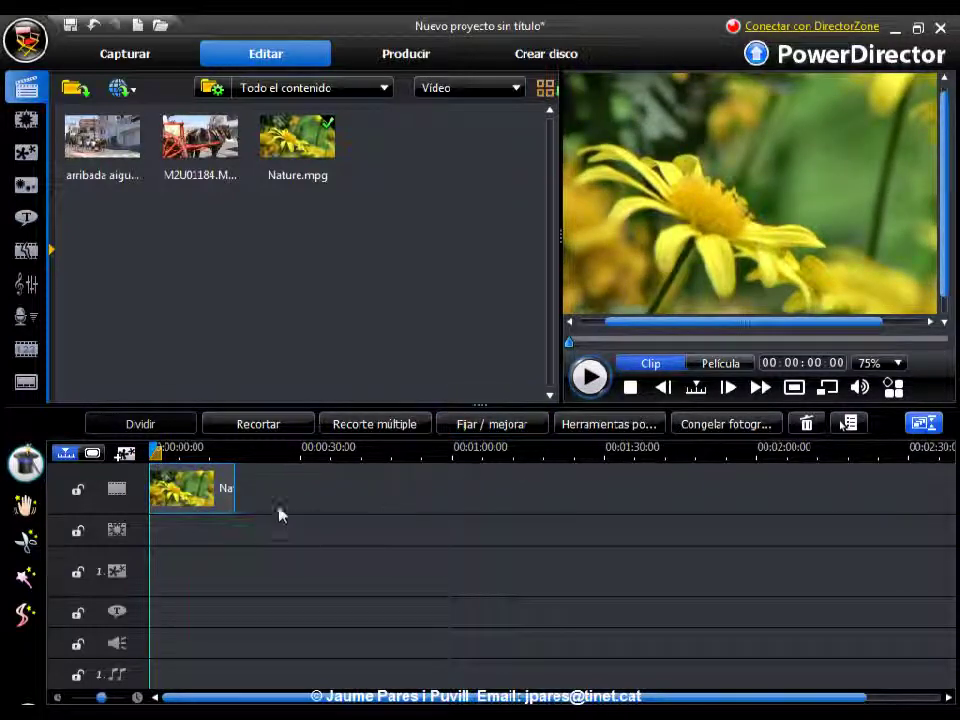
# - Mute only the Nature.mpg clip on the timeline and play it briefly to check the sound
pyautogui.rightClick(189, 497)
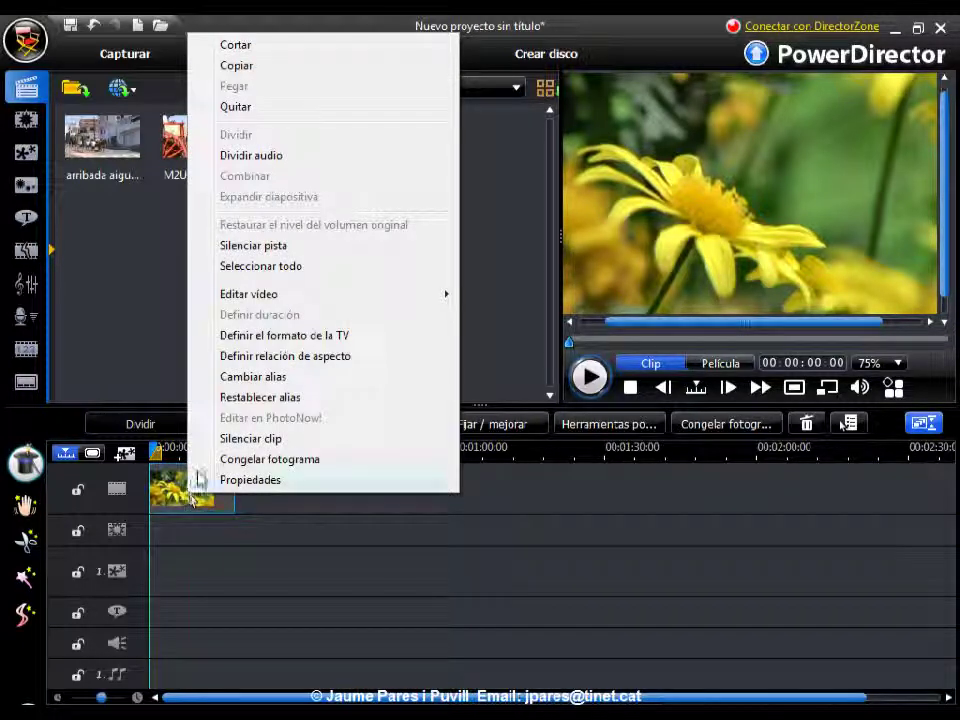
pyautogui.click(236, 442)
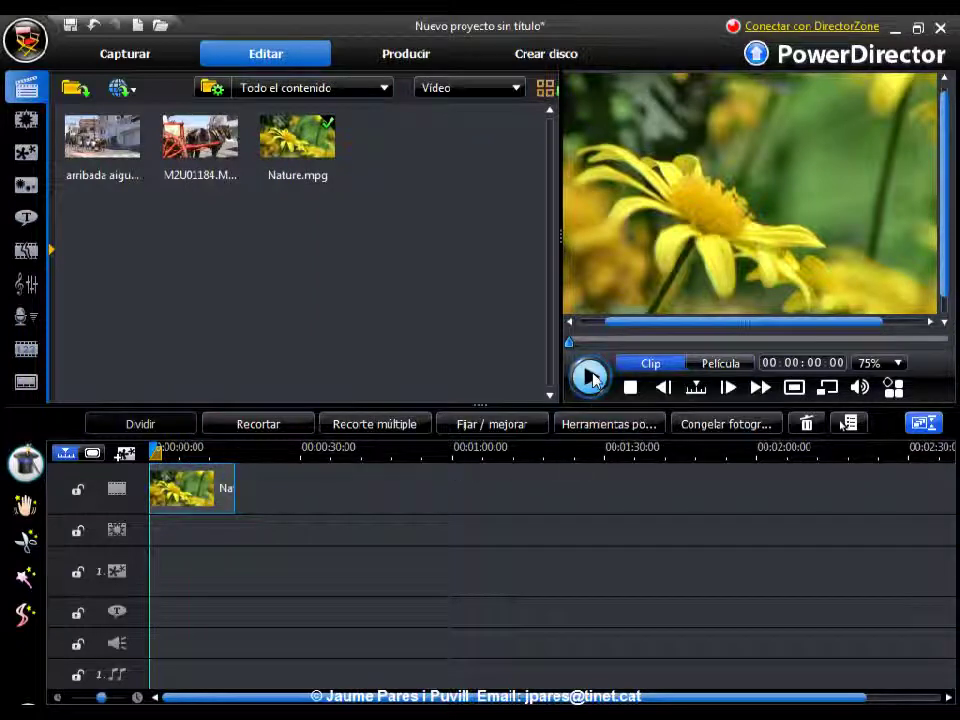
pyautogui.click(591, 377)
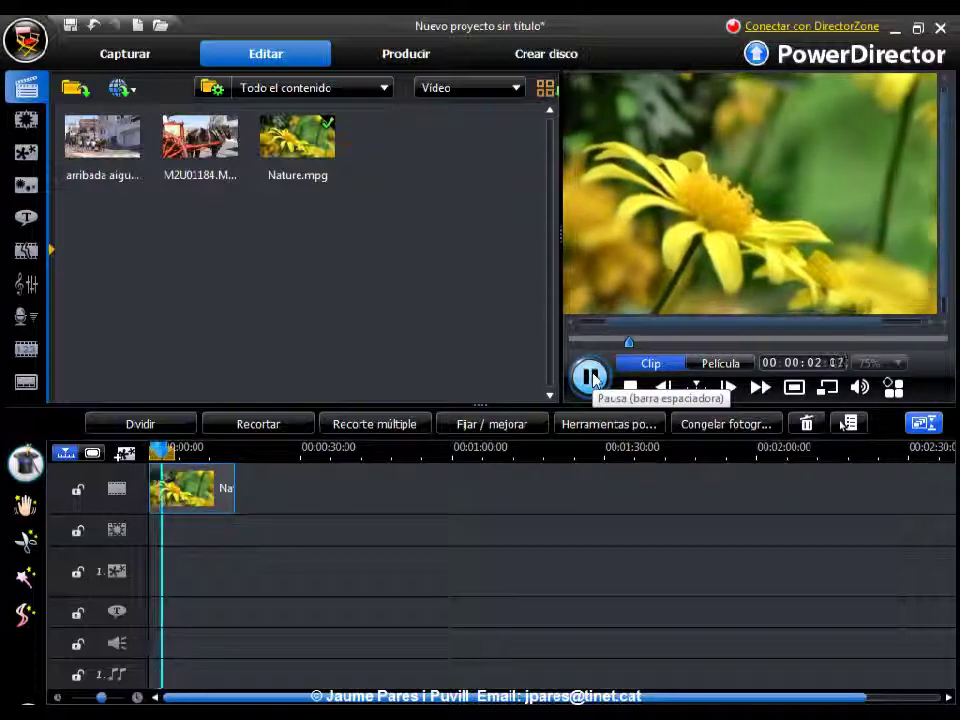
pyautogui.click(631, 388)
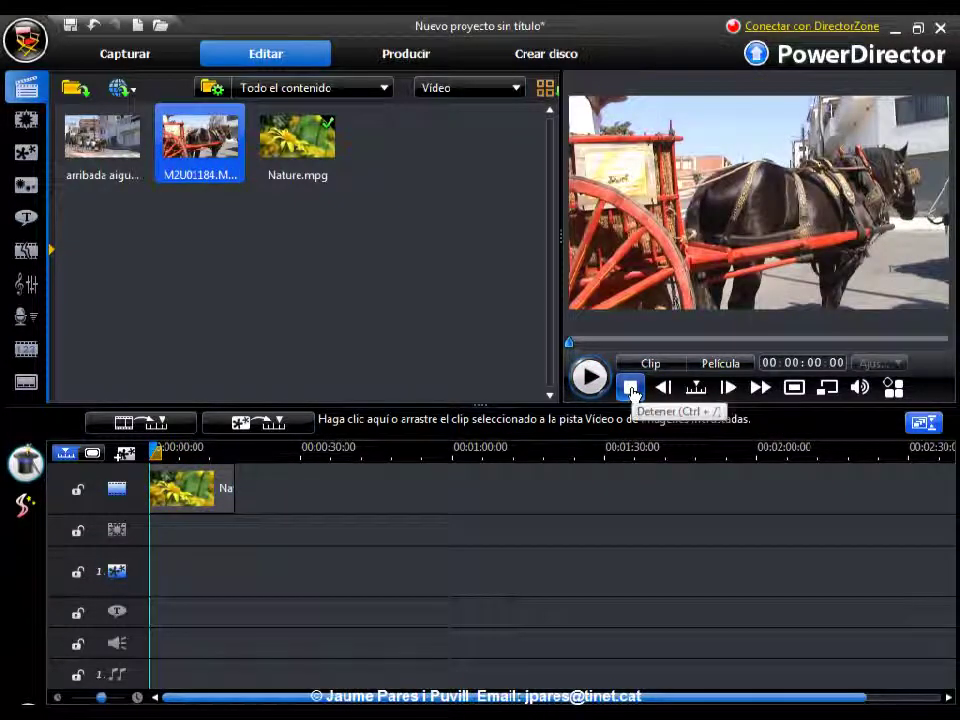
# - Add M2U01184.MPG to the video track directly after the Nature.mpg clip and select it on the timeline
pyautogui.click(228, 449)
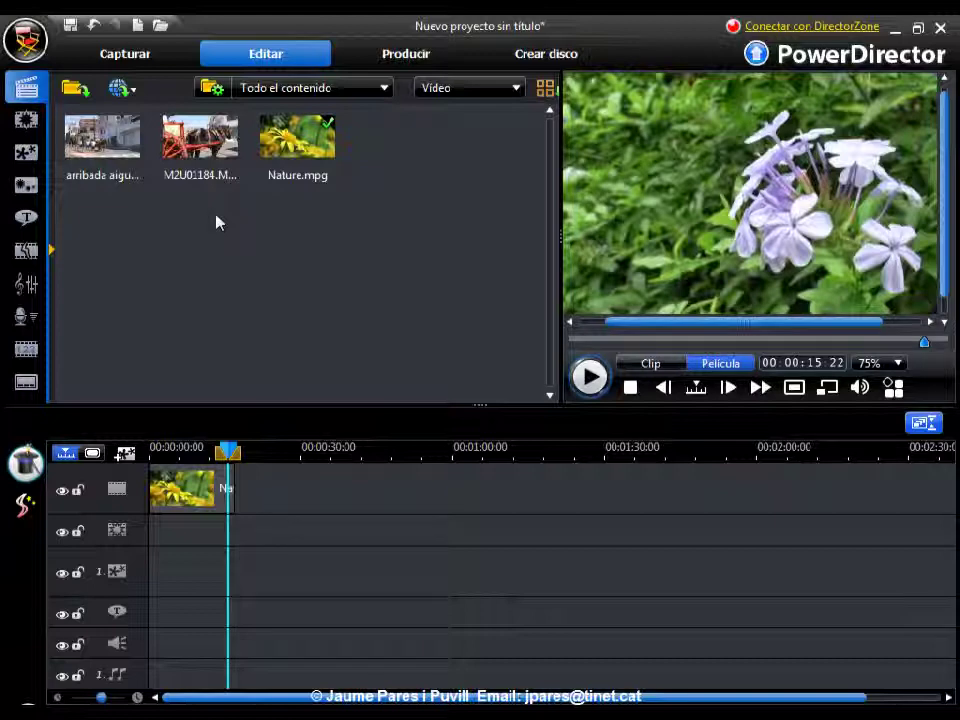
pyautogui.click(208, 142)
pyautogui.rightClick(213, 143)
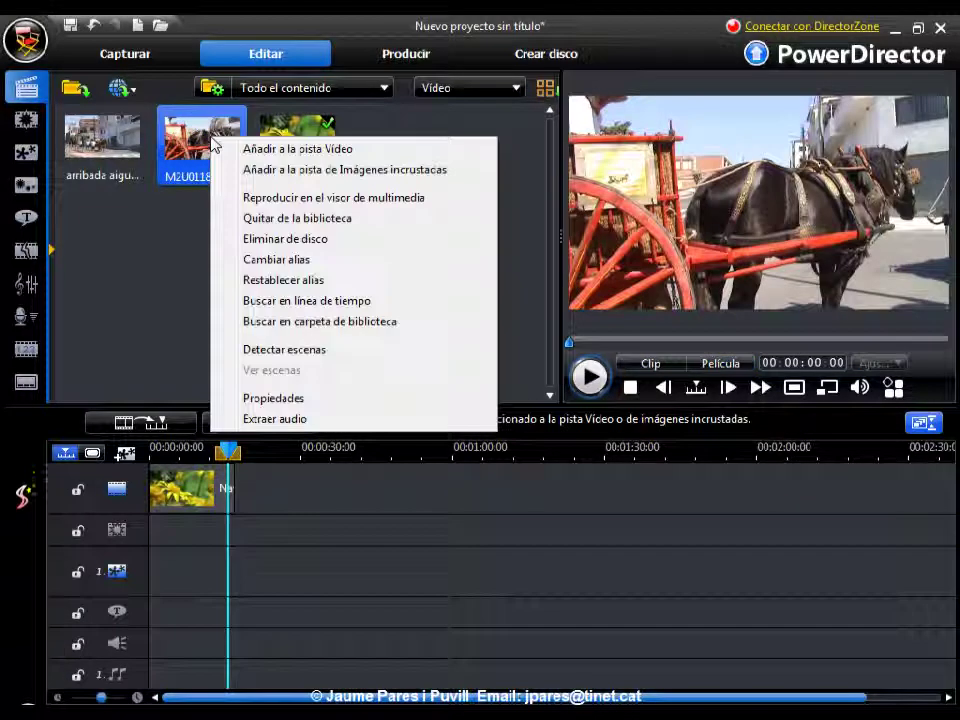
pyautogui.click(254, 149)
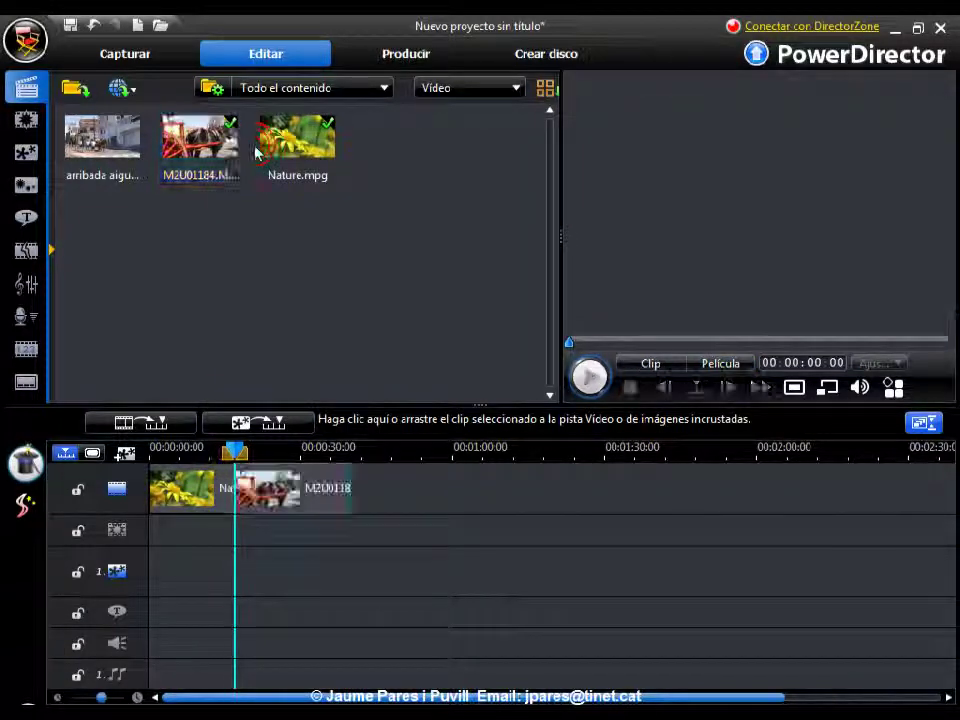
pyautogui.click(290, 488)
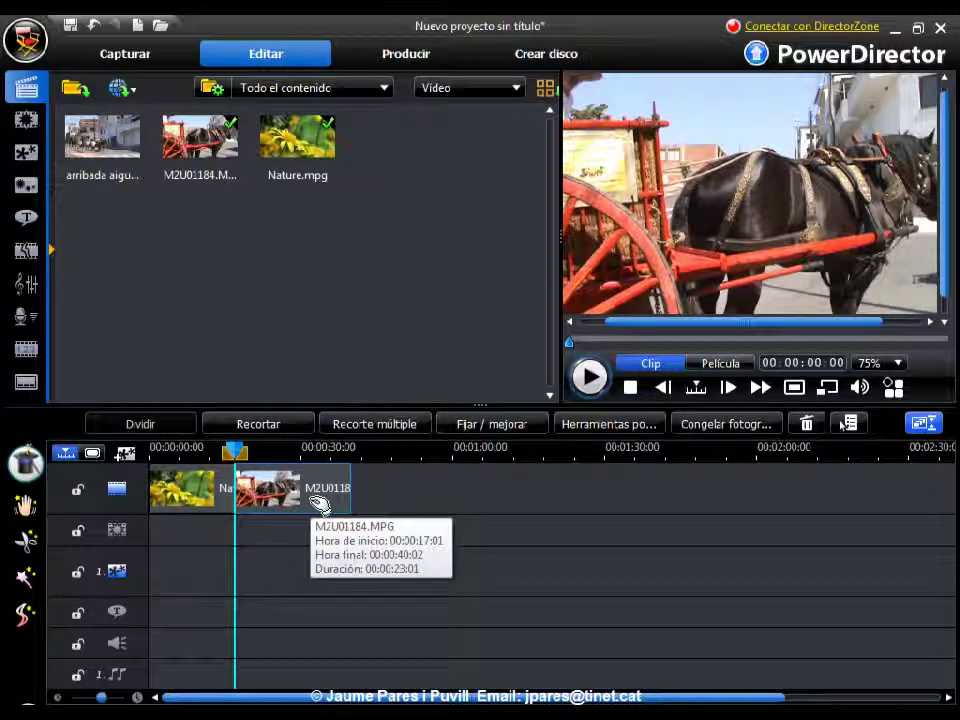
# - Play the whole movie from 00:00:12:00 across the junction between the two clips to compare their sound
pyautogui.click(208, 452)
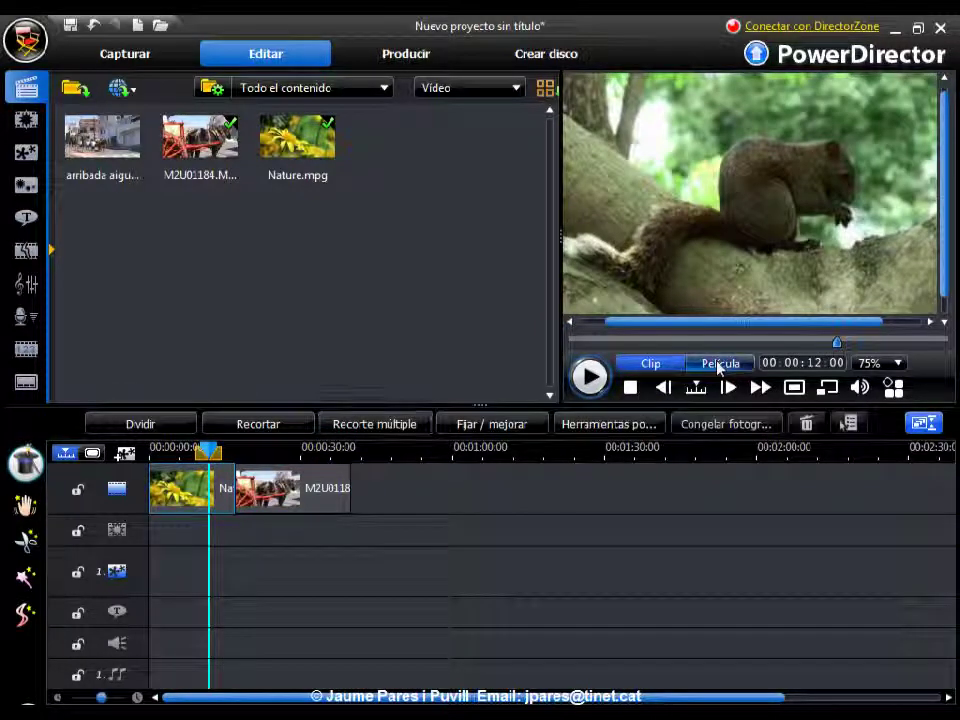
pyautogui.click(721, 362)
pyautogui.click(589, 375)
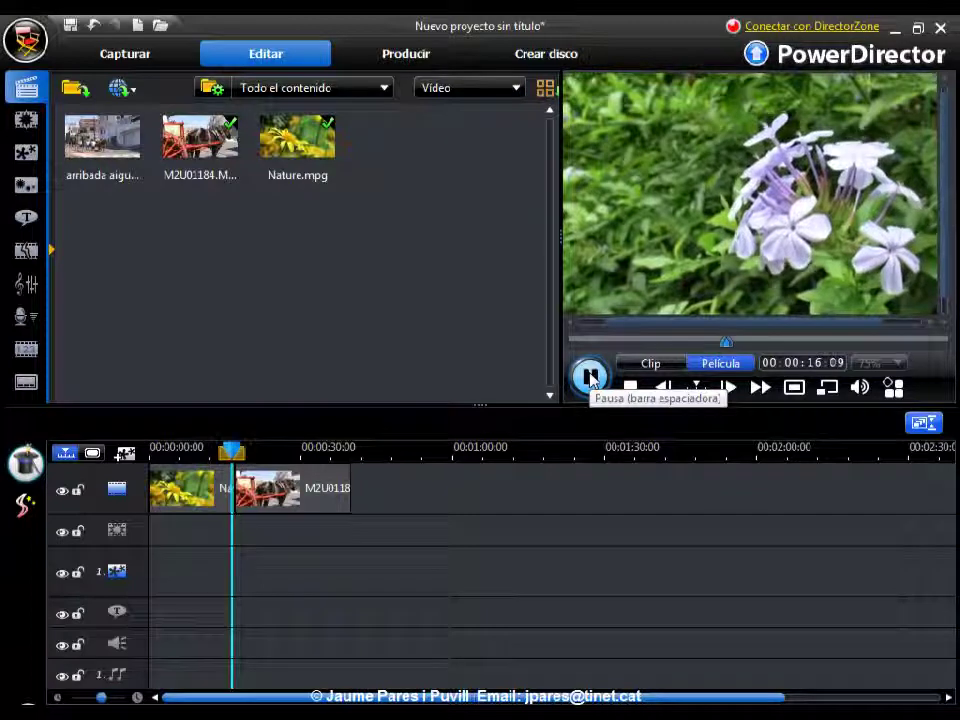
pyautogui.click(590, 378)
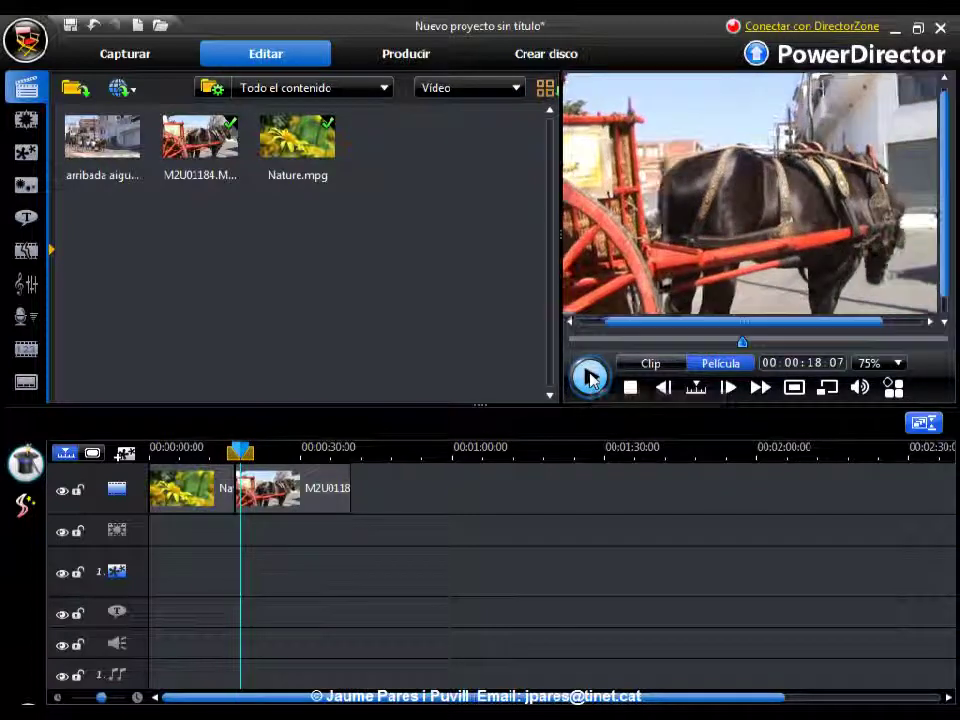
# - Mute the entire video track through the M2U01184.MPG clip's track option
pyautogui.rightClick(307, 497)
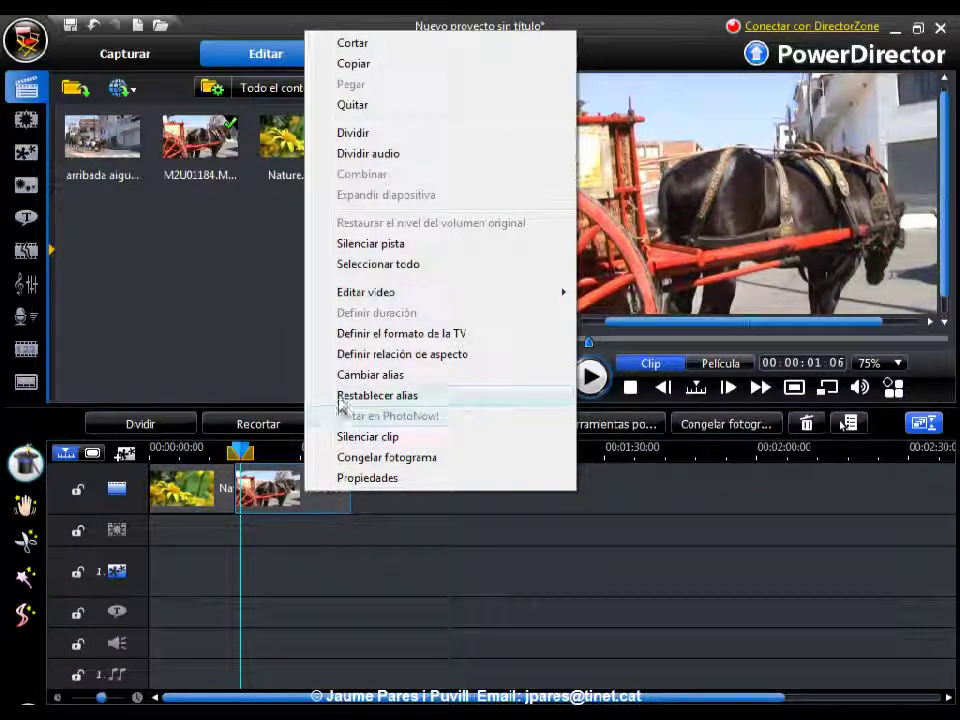
pyautogui.click(341, 248)
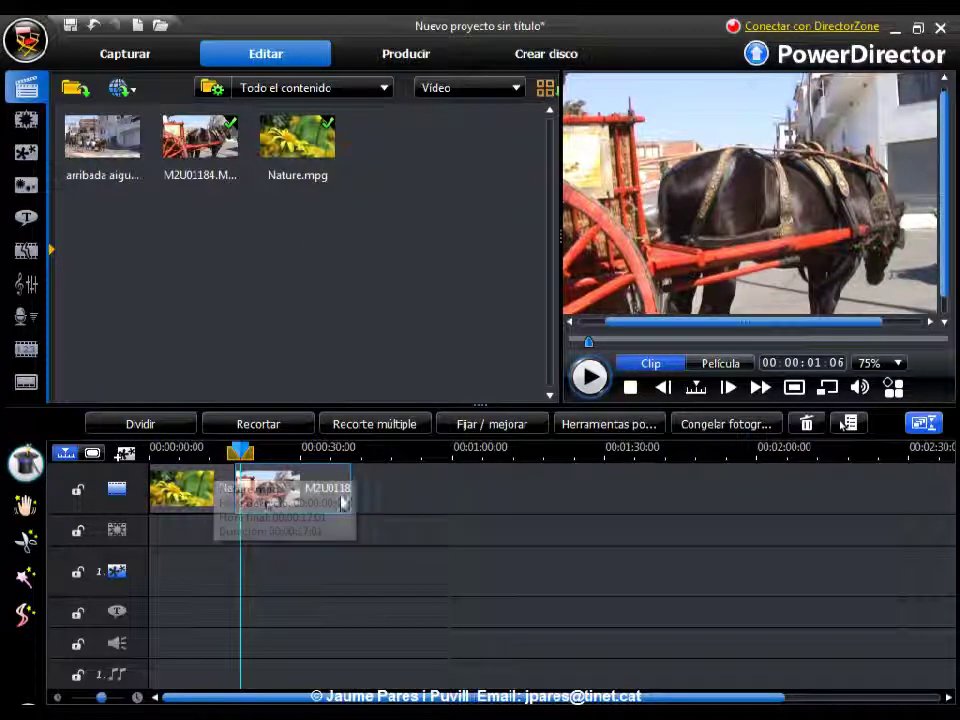